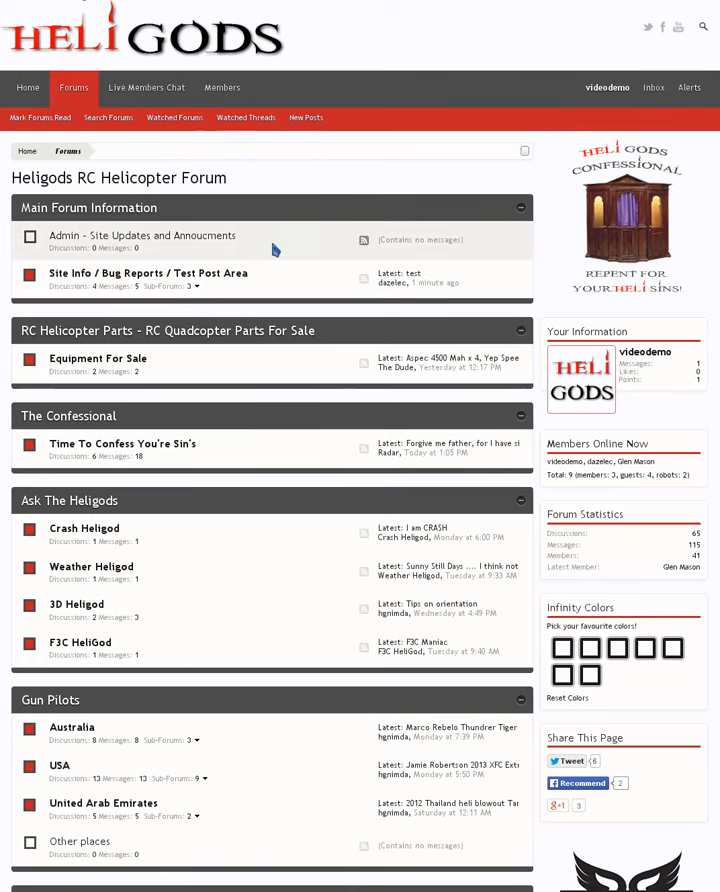
Step: Browse into Site Information and read the Facebook site intergration setup info thread
{"action": "left_click", "coordinate": [240, 273]}
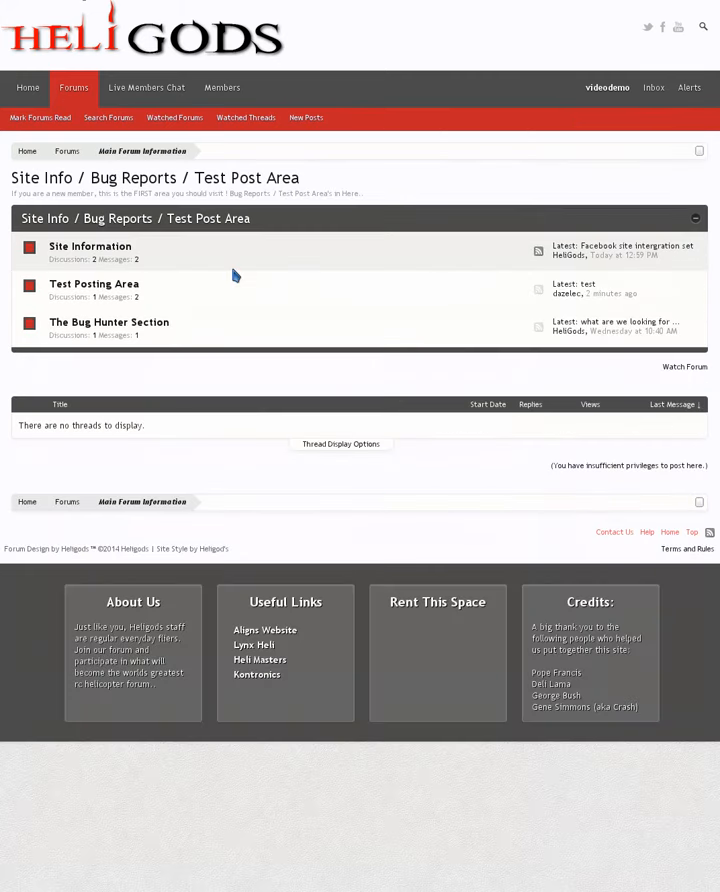
{"action": "left_click", "coordinate": [90, 246]}
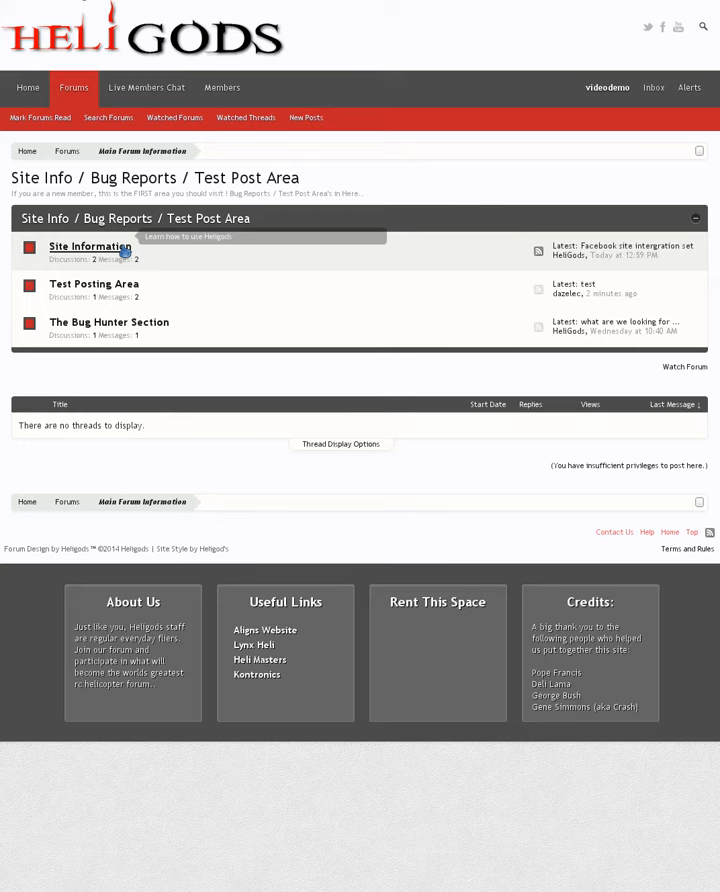
{"action": "mouse_move", "coordinate": [143, 279]}
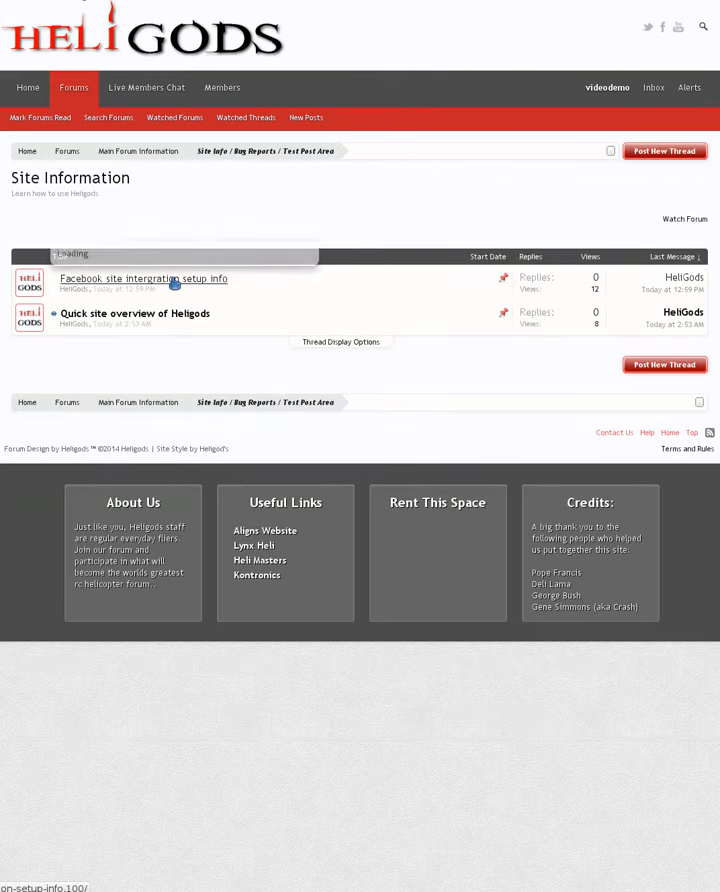
{"action": "left_click", "coordinate": [175, 280]}
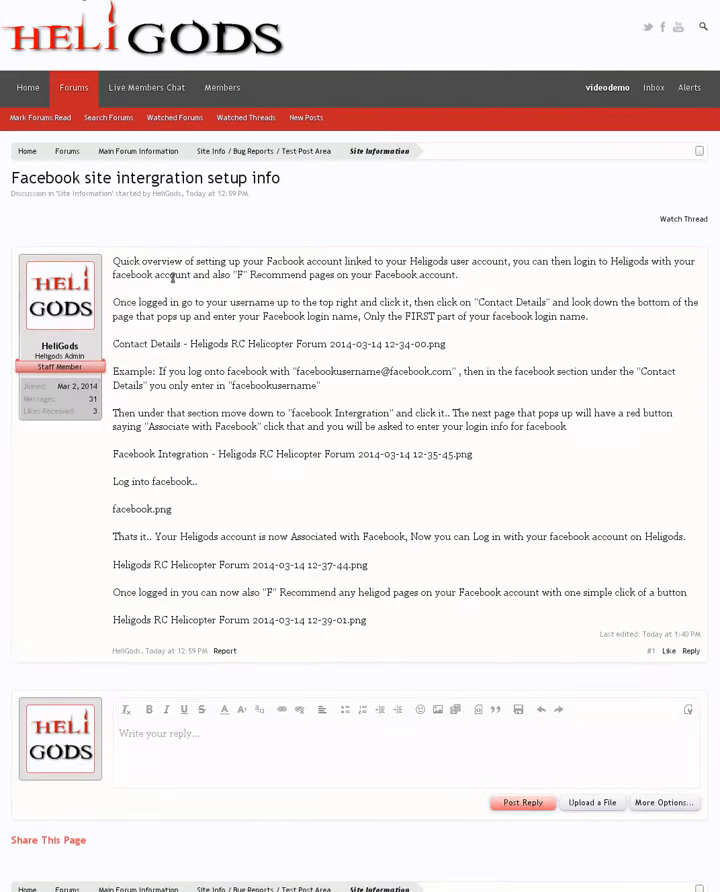
{"action": "scroll", "coordinate": [360, 500], "scroll_direction": "down", "scroll_amount": 5}
{"action": "scroll", "coordinate": [360, 500], "scroll_direction": "down", "scroll_amount": 5}
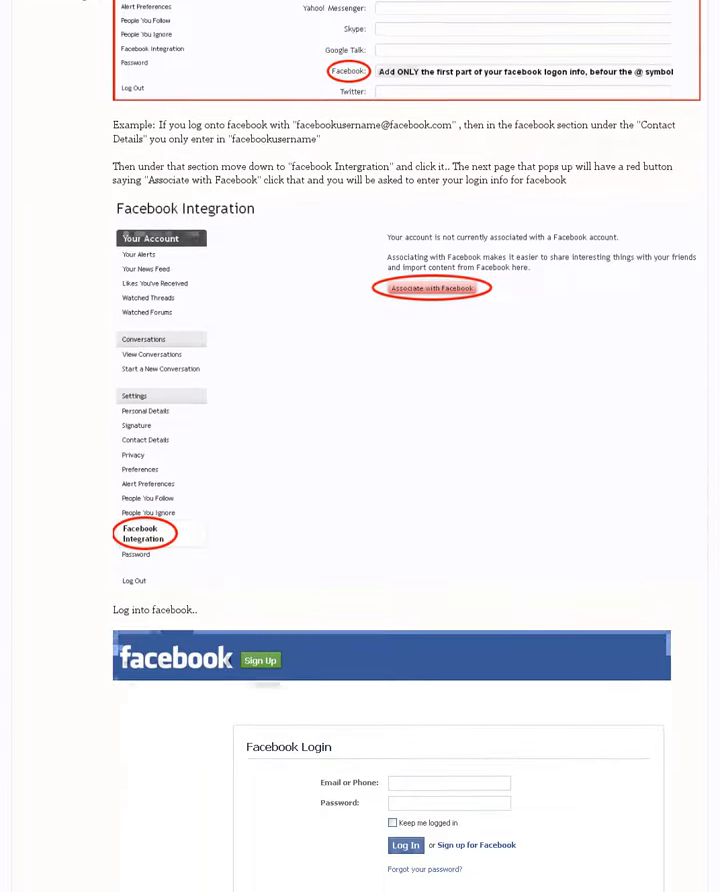
{"action": "scroll", "coordinate": [360, 500], "scroll_direction": "down", "scroll_amount": 5}
{"action": "scroll", "coordinate": [360, 500], "scroll_direction": "down", "scroll_amount": 5}
{"action": "scroll", "coordinate": [360, 450], "scroll_direction": "up", "scroll_amount": 5}
{"action": "scroll", "coordinate": [360, 450], "scroll_direction": "up", "scroll_amount": 5}
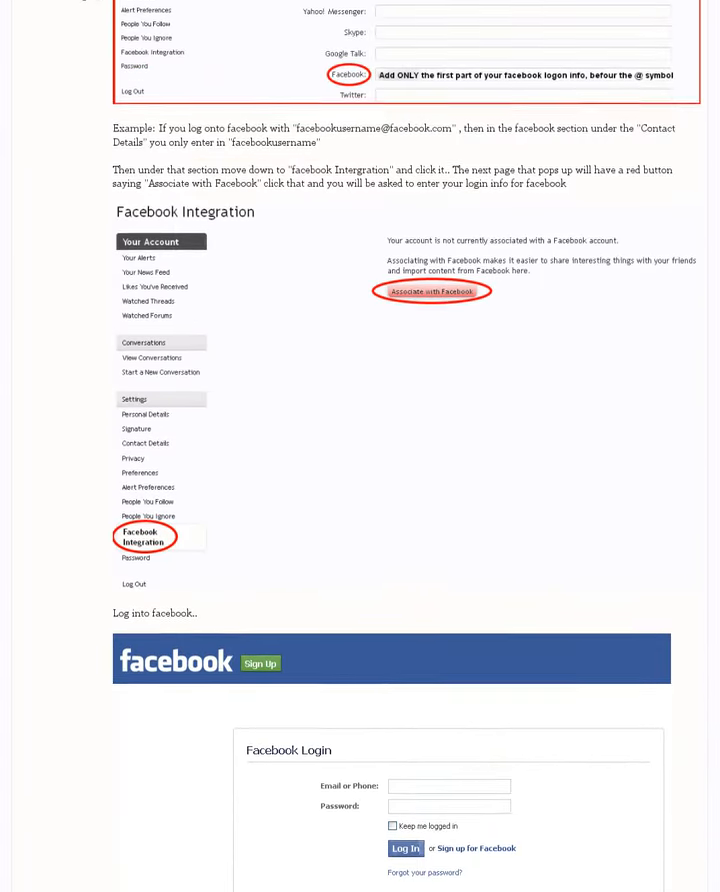
{"action": "scroll", "coordinate": [360, 450], "scroll_direction": "up", "scroll_amount": 5}
{"action": "scroll", "coordinate": [360, 450], "scroll_direction": "up", "scroll_amount": 5}
{"action": "scroll", "coordinate": [360, 450], "scroll_direction": "up", "scroll_amount": 1}
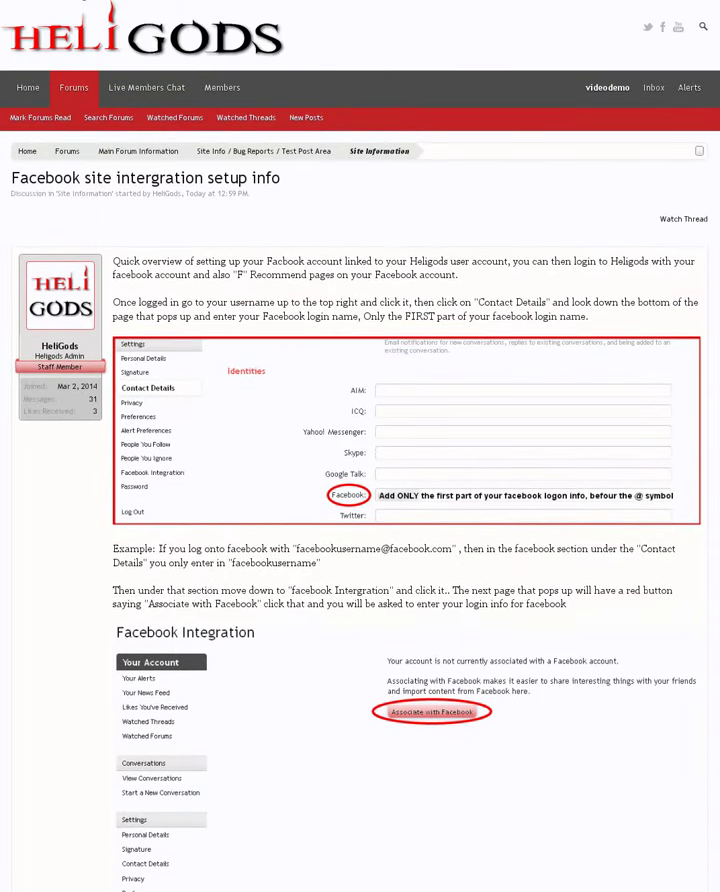
Step: Navigate to the Test Posting Area subforum and start a new thread
{"action": "left_click", "coordinate": [74, 94]}
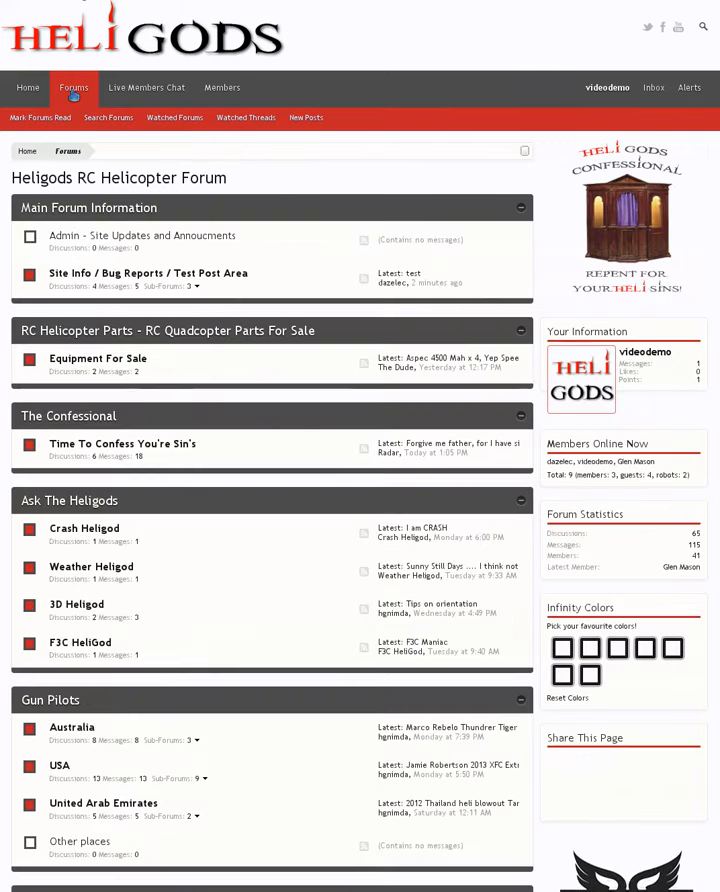
{"action": "left_click", "coordinate": [150, 270]}
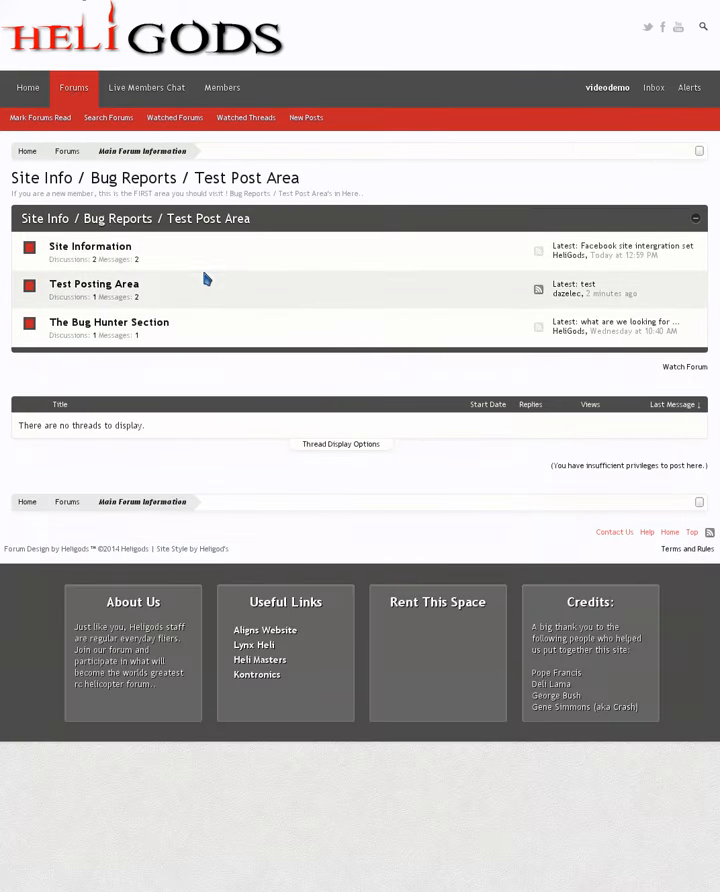
{"action": "left_click", "coordinate": [130, 284]}
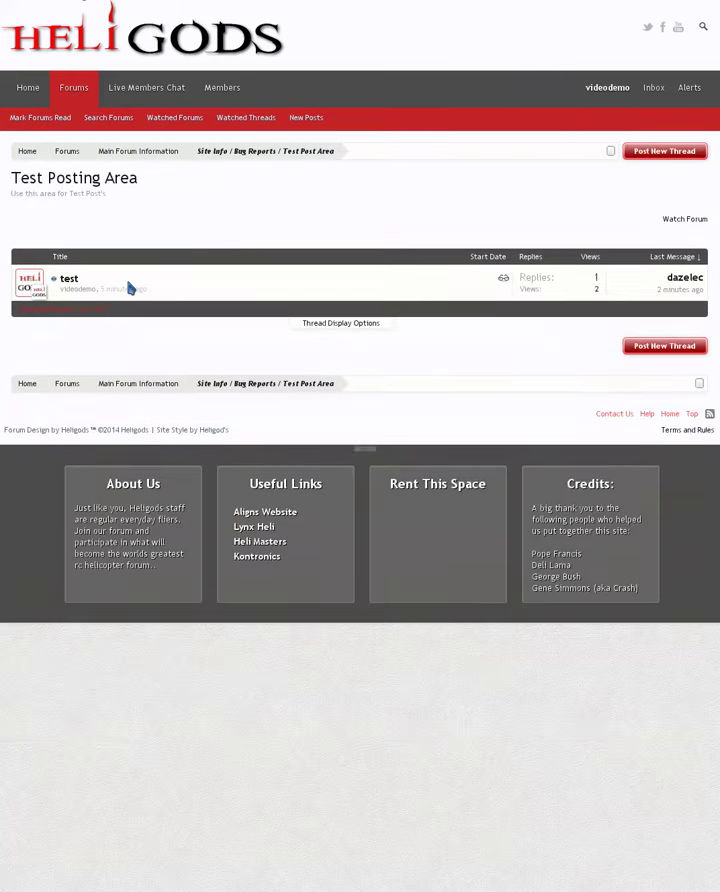
{"action": "left_click", "coordinate": [664, 348]}
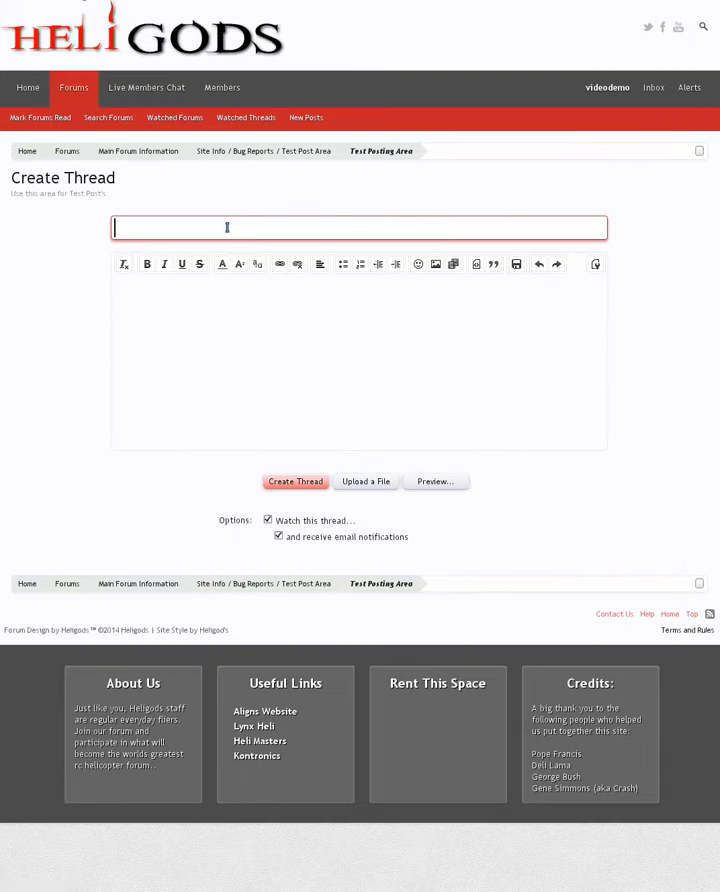
{"action": "type", "text": "test "}
{"action": "type", "text": "post"}
Step: Write the 'test post' body, attach man-crying.png and create the thread
{"action": "left_click", "coordinate": [213, 310]}
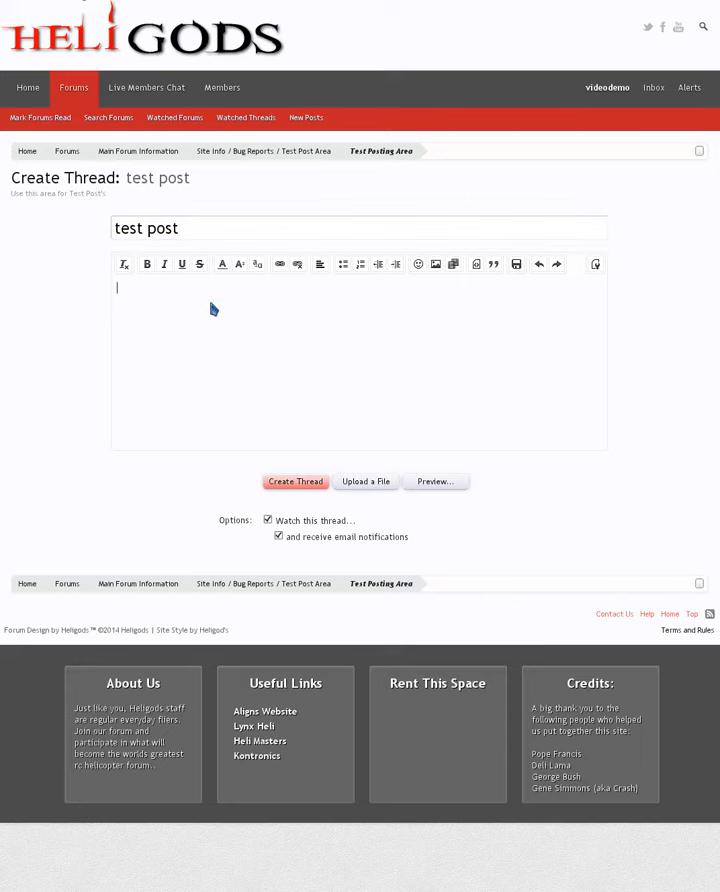
{"action": "type", "text": "te"}
{"action": "type", "text": "st"}
{"action": "left_click", "coordinate": [296, 481]}
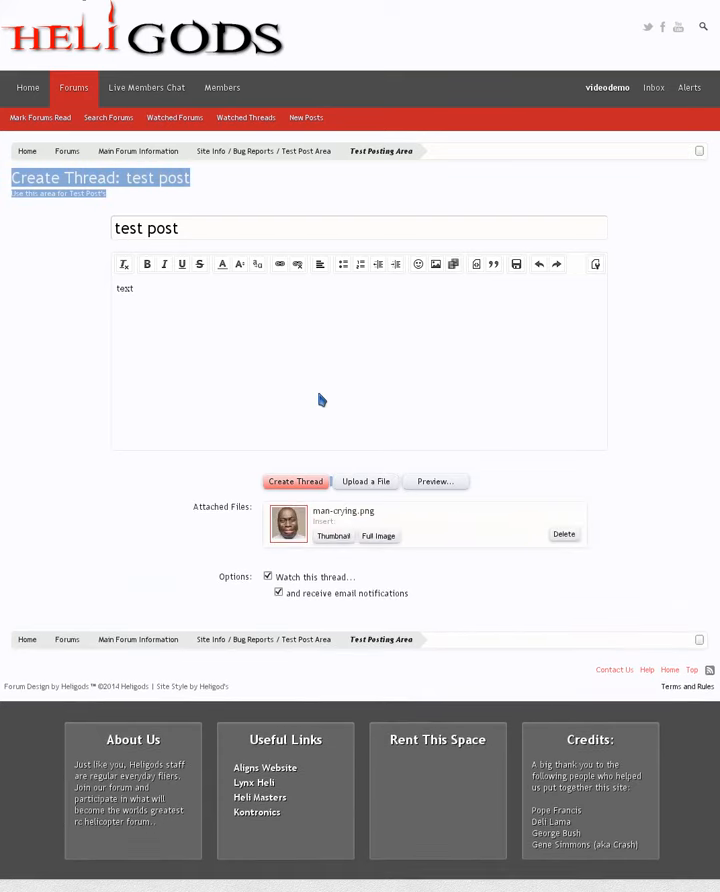
{"action": "left_click", "coordinate": [296, 481]}
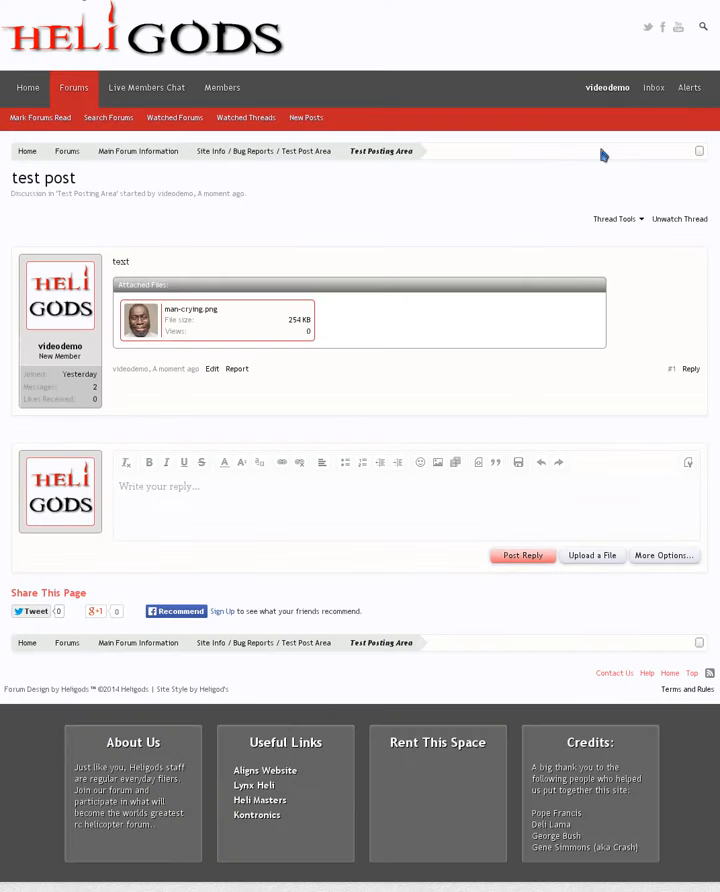
Step: Start another thread 'test post 2' with the line 'add some text...' and an empty line
{"action": "left_click", "coordinate": [375, 151]}
{"action": "left_click", "coordinate": [649, 381]}
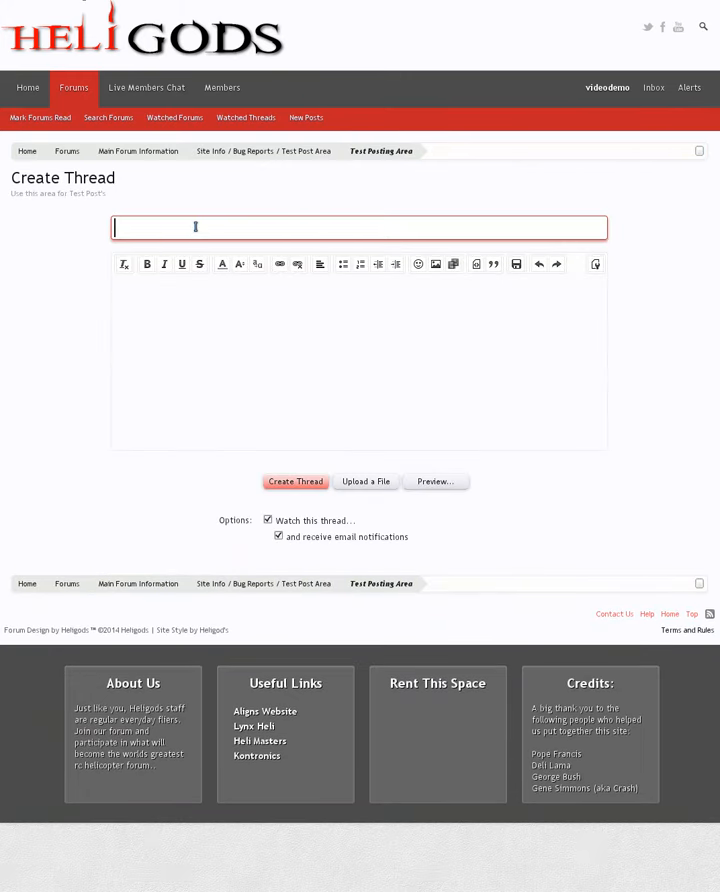
{"action": "type", "text": "tes"}
{"action": "type", "text": "t post"}
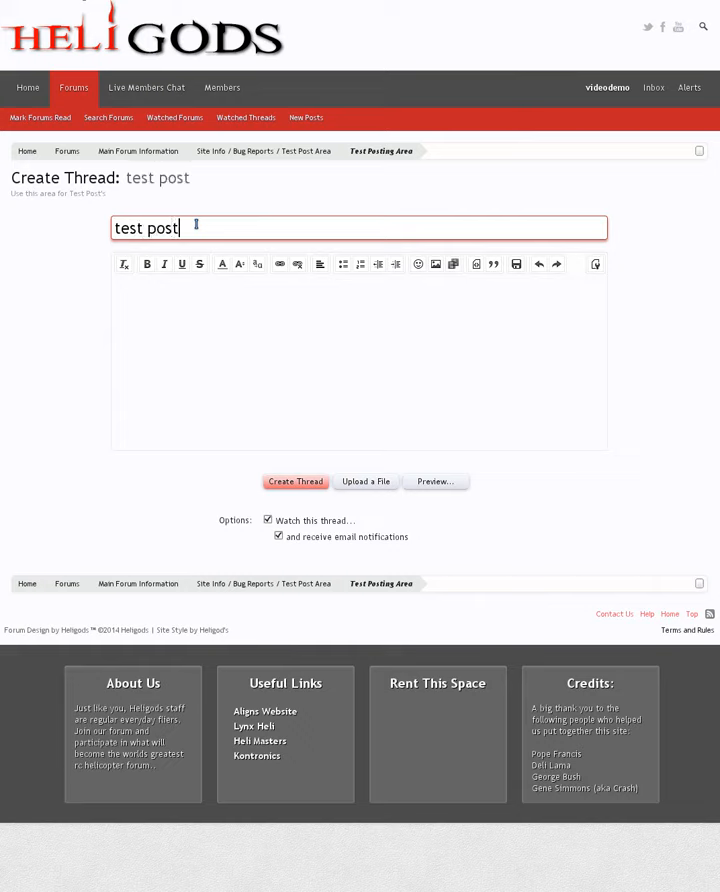
{"action": "type", "text": " 2"}
{"action": "left_click", "coordinate": [185, 315]}
{"action": "type", "text": "a"}
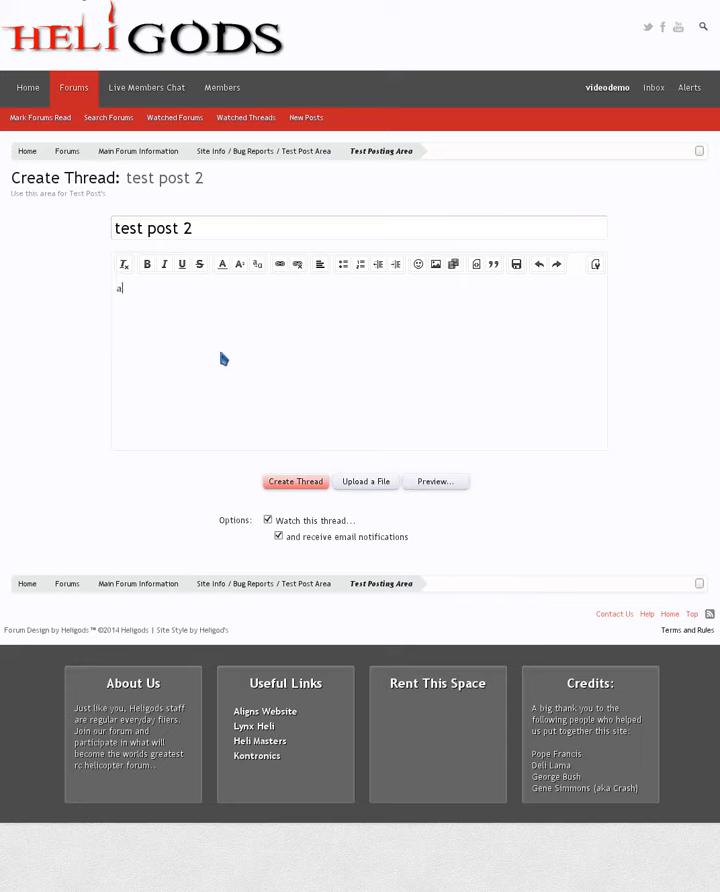
{"action": "type", "text": "dd some text"}
{"action": "type", "text": "..."}
{"action": "key", "text": "Return"}
{"action": "key", "text": "Return"}
Step: Insert screaming_baby.jpg at full size below the text and add a second text line
{"action": "left_click_drag", "start_coordinate": [8, 285], "coordinate": [8, 170]}
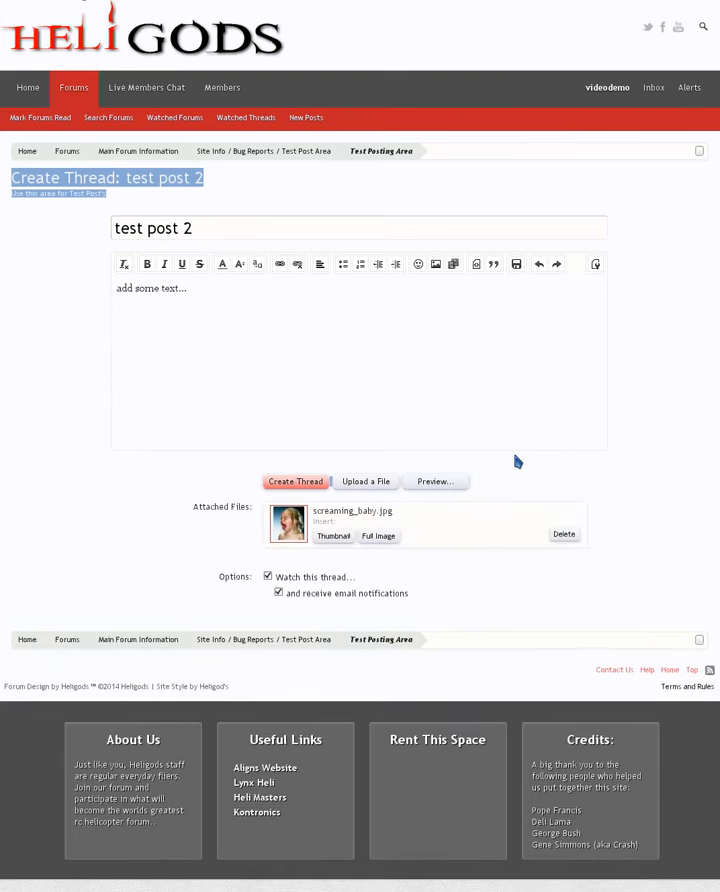
{"action": "left_click", "coordinate": [125, 315]}
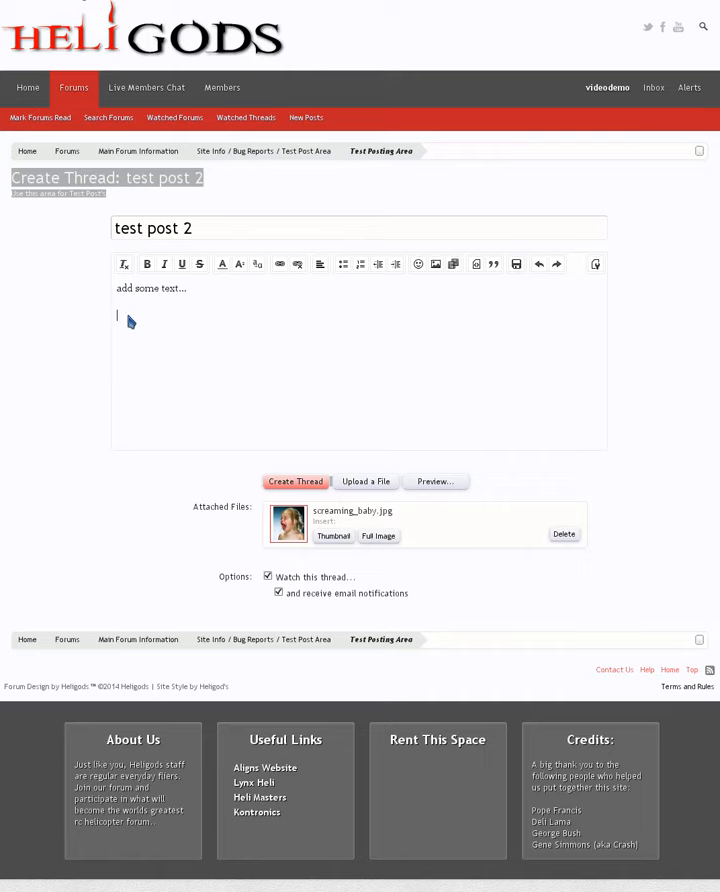
{"action": "left_click", "coordinate": [378, 536]}
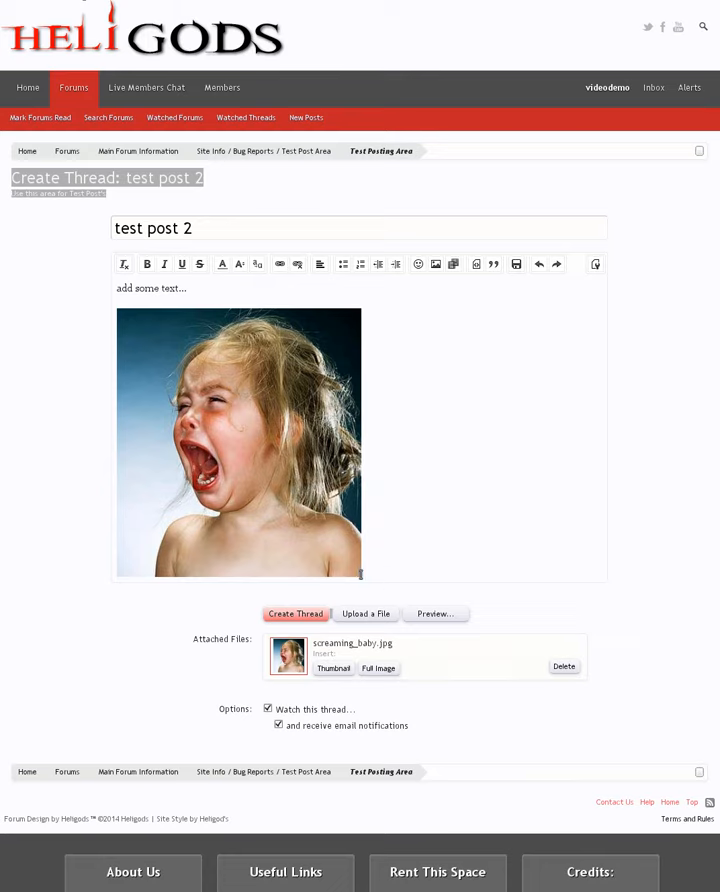
{"action": "key", "text": "Return"}
{"action": "key", "text": "Return"}
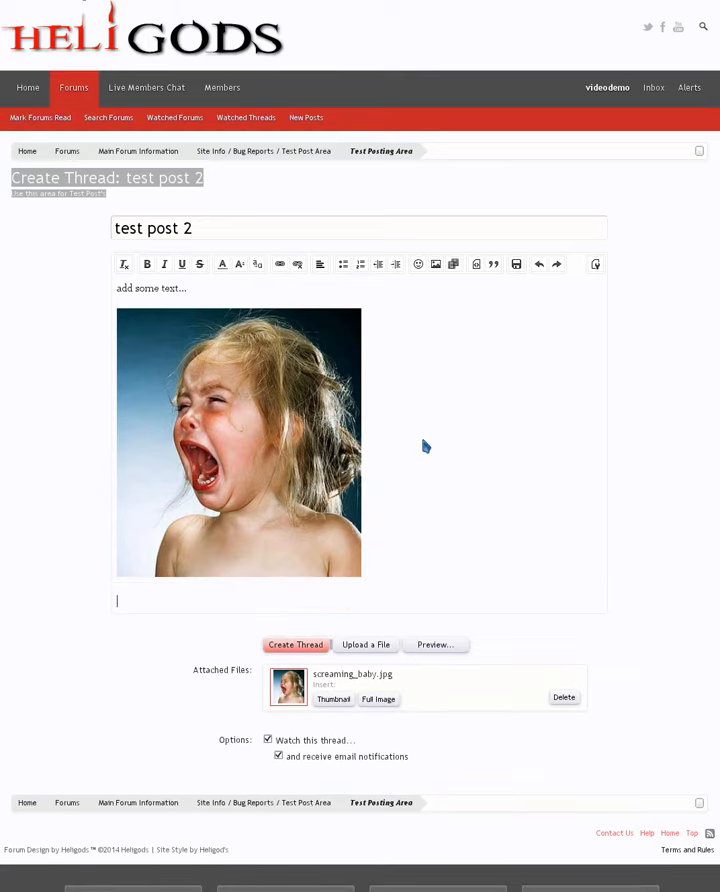
{"action": "type", "text": "ad some more text ..."}
{"action": "key", "text": "Return"}
{"action": "key", "text": "Return"}
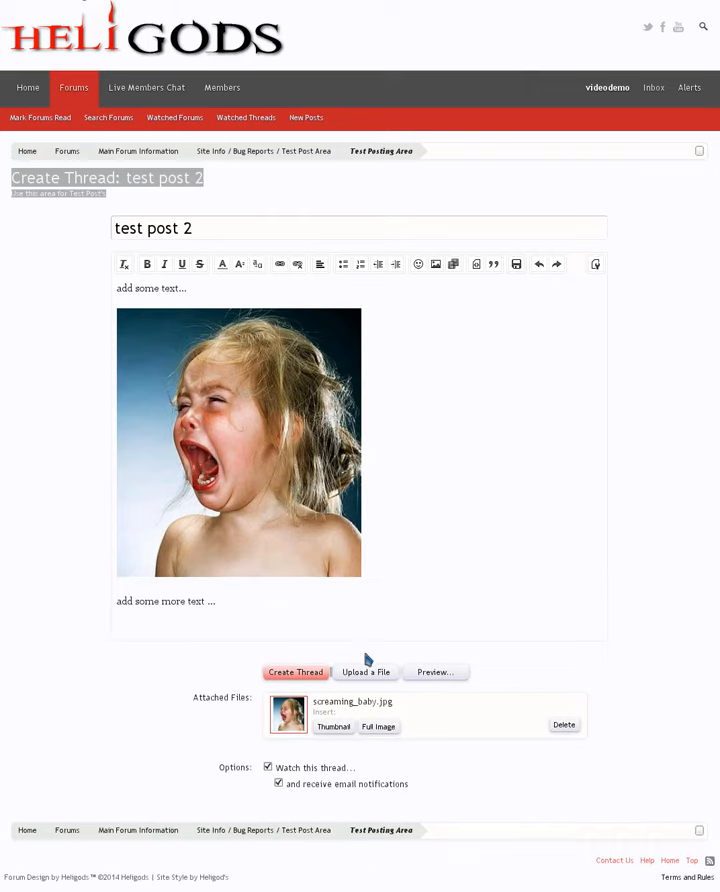
Step: Upload man-crying.png, insert it at full size and finish with 'Kewl huh ?'
{"action": "left_click", "coordinate": [366, 672]}
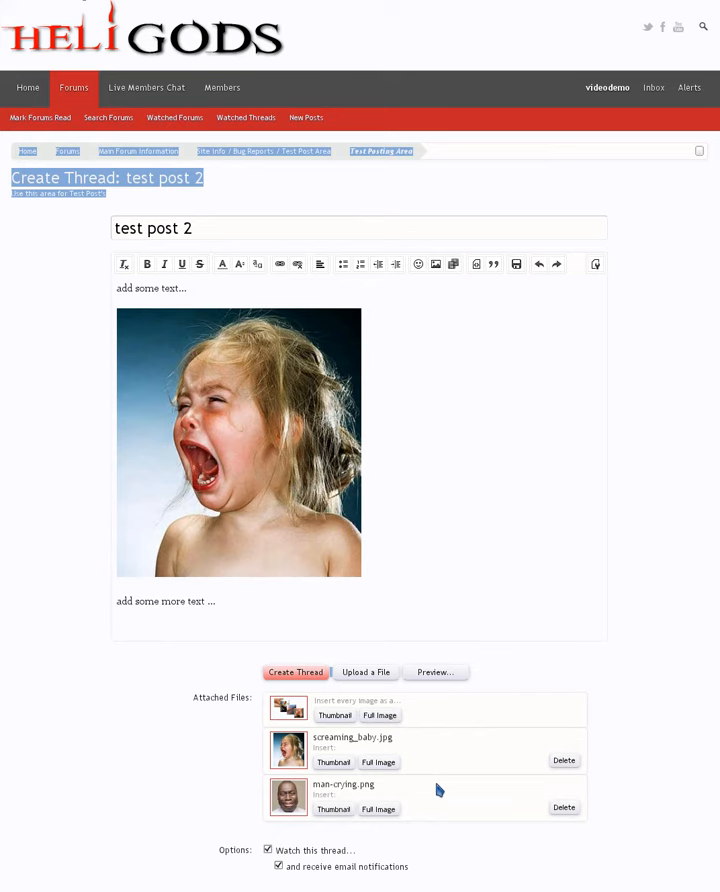
{"action": "left_click", "coordinate": [379, 809]}
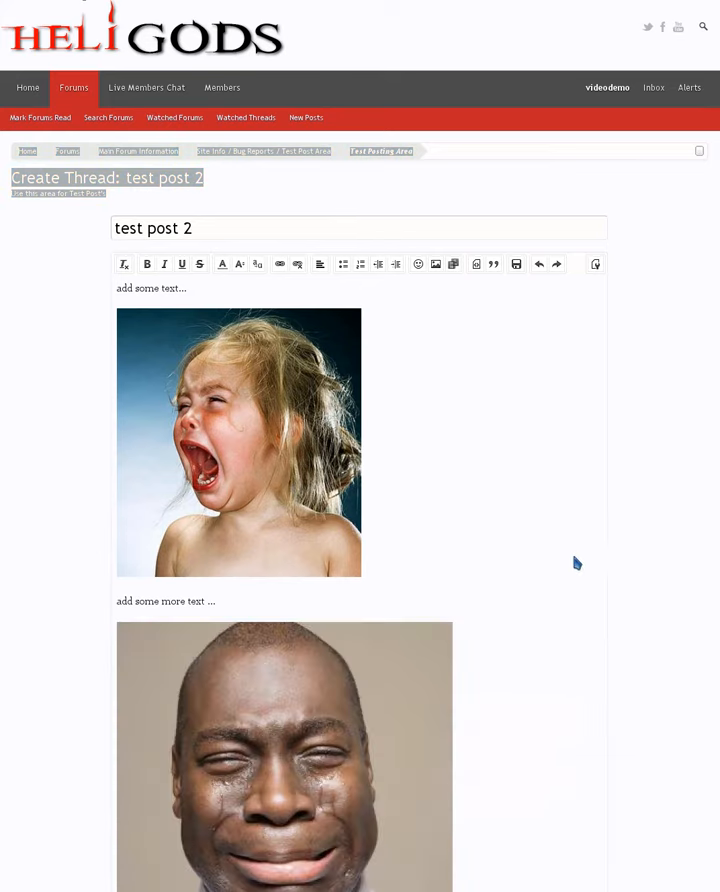
{"action": "scroll", "coordinate": [400, 395], "scroll_direction": "down", "scroll_amount": 1}
{"action": "scroll", "coordinate": [489, 700], "scroll_direction": "down", "scroll_amount": 2}
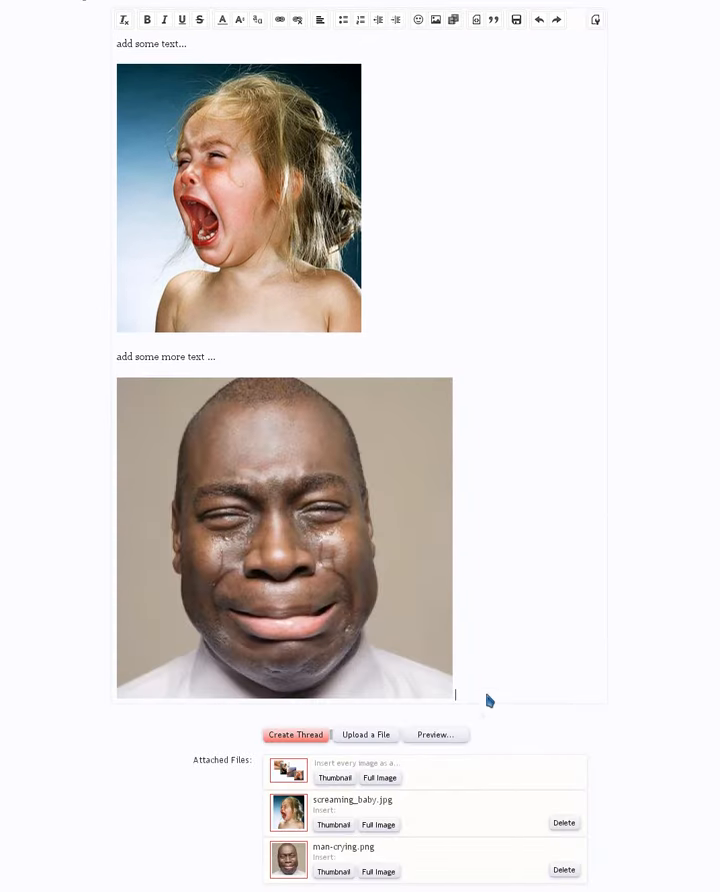
{"action": "key", "text": "Return"}
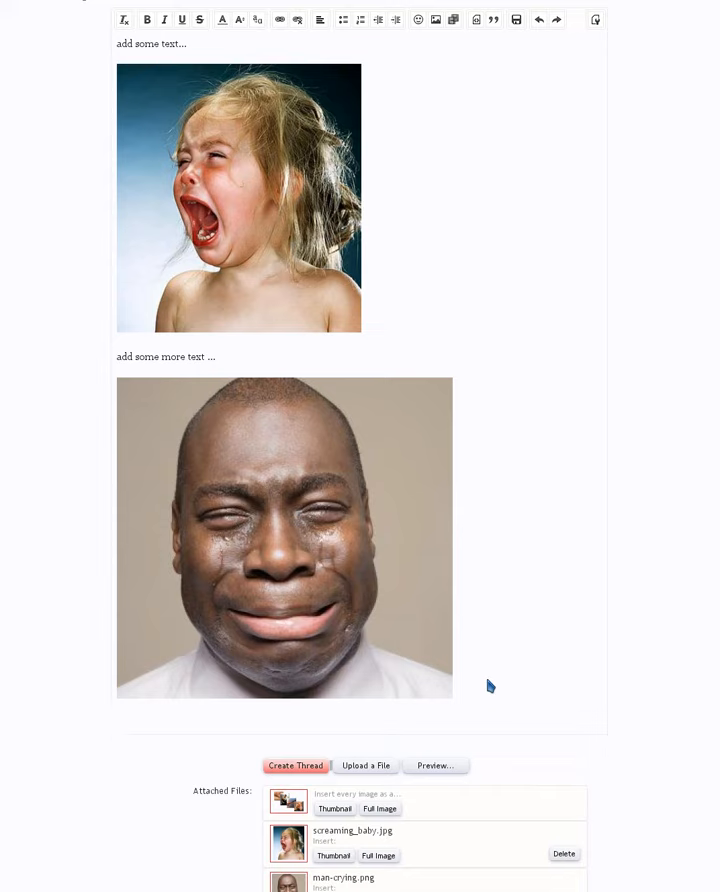
{"action": "type", "text": "Kewl"}
{"action": "type", "text": " huh ?"}
{"action": "key", "text": "Return"}
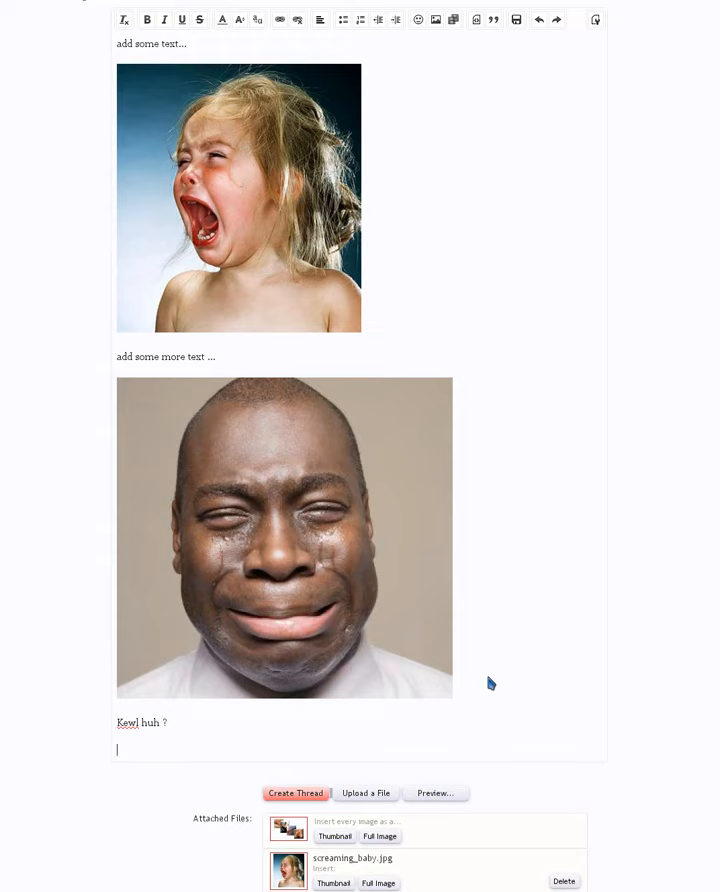
Step: Create the thread 'test post 2' and open its first post for editing
{"action": "left_click", "coordinate": [296, 793]}
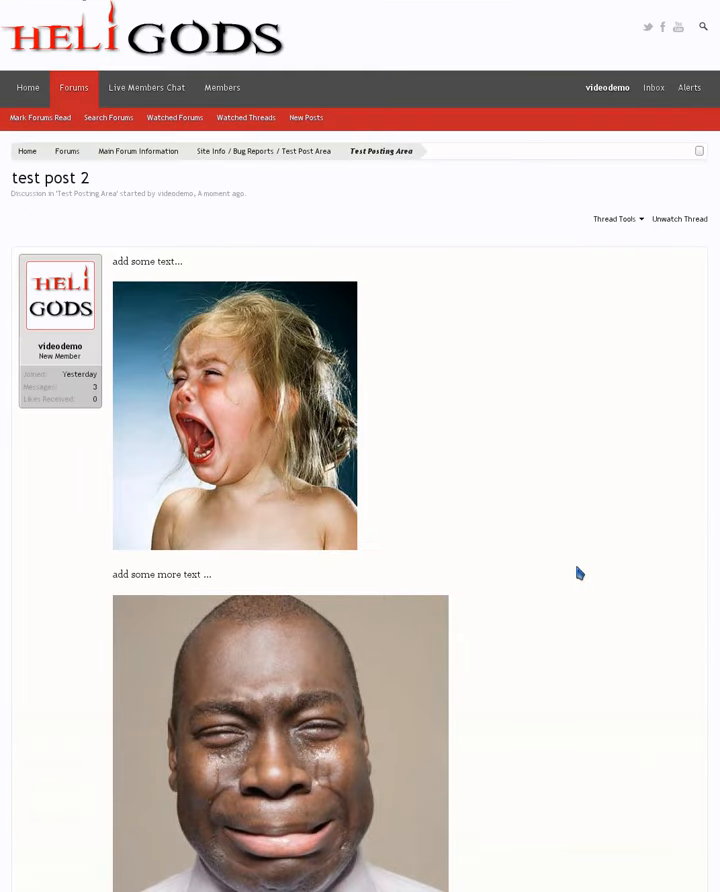
{"action": "scroll", "coordinate": [637, 508], "scroll_direction": "down", "scroll_amount": 2}
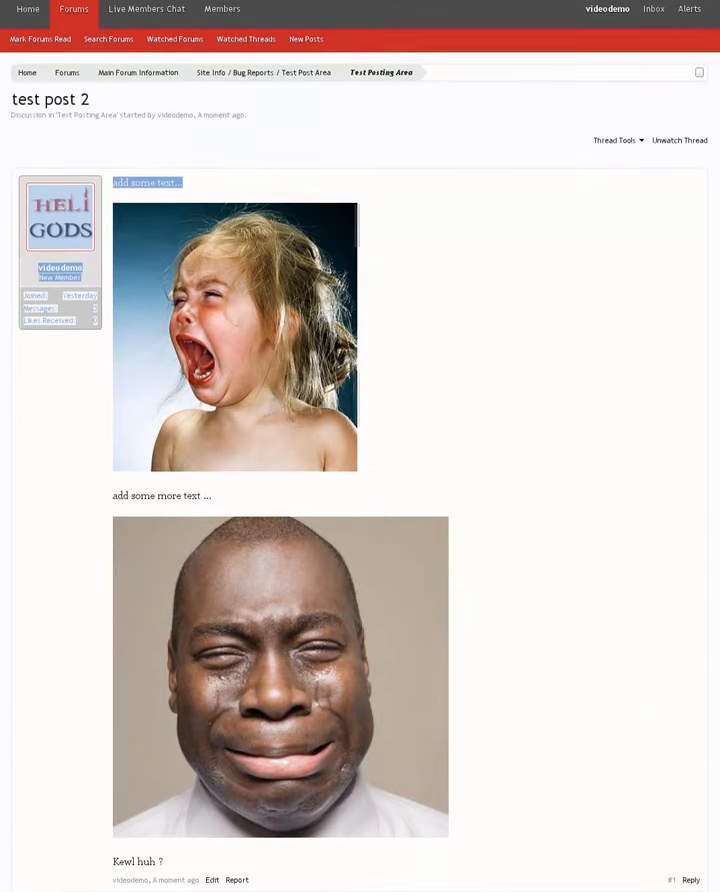
{"action": "scroll", "coordinate": [637, 508], "scroll_direction": "down", "scroll_amount": 2}
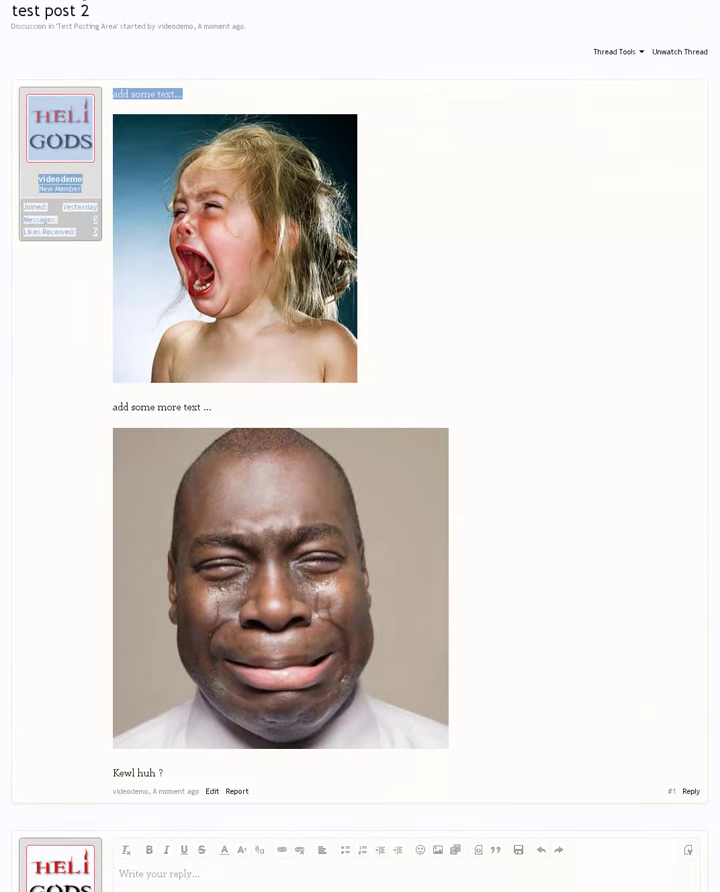
{"action": "left_click", "coordinate": [212, 791]}
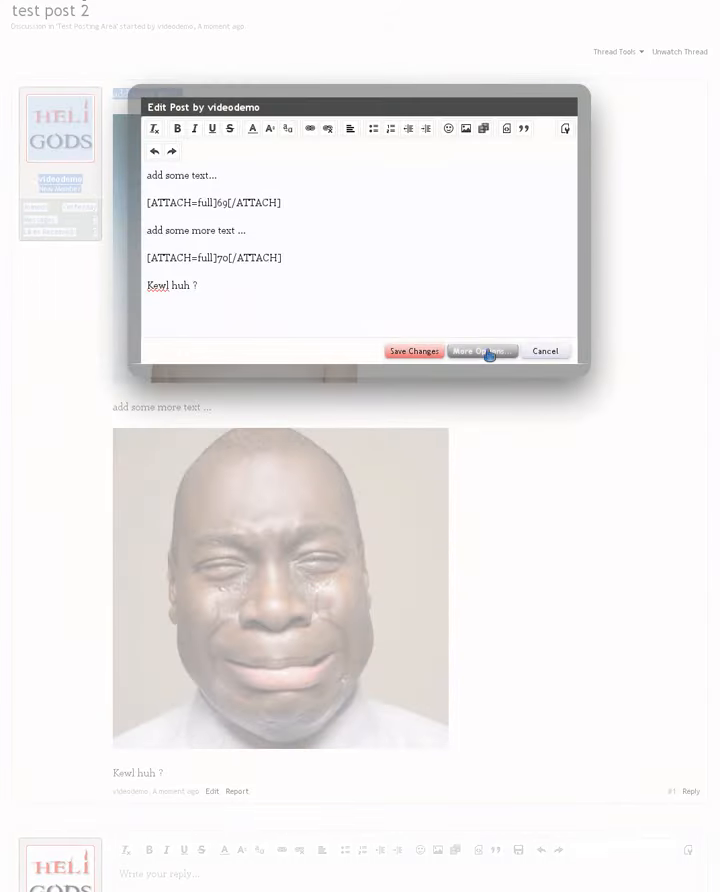
Step: Via More Options, upload another man-crying.png attachment and save the changes
{"action": "left_click", "coordinate": [481, 351]}
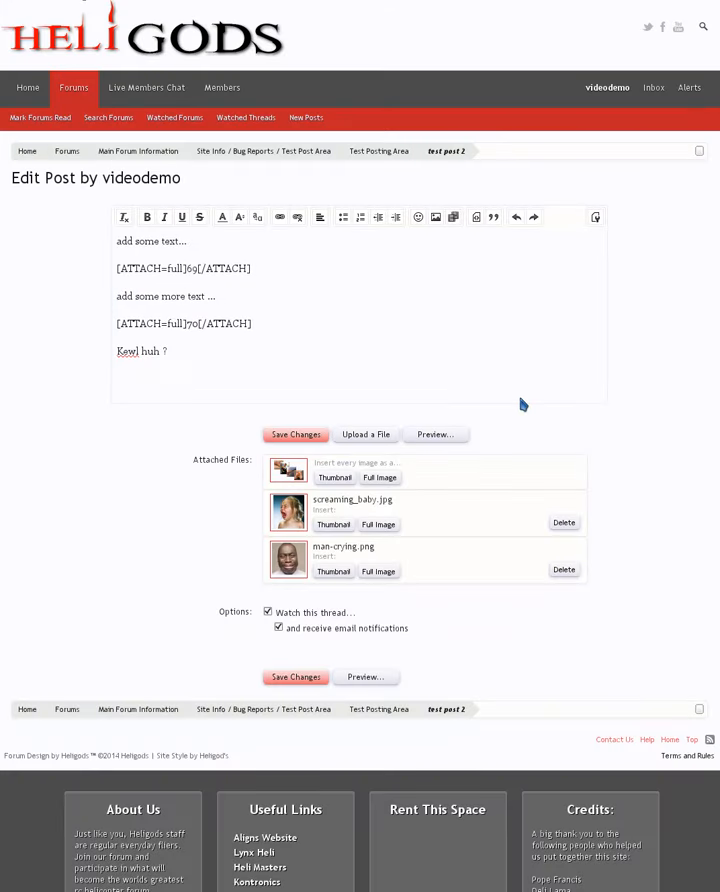
{"action": "left_click", "coordinate": [366, 434]}
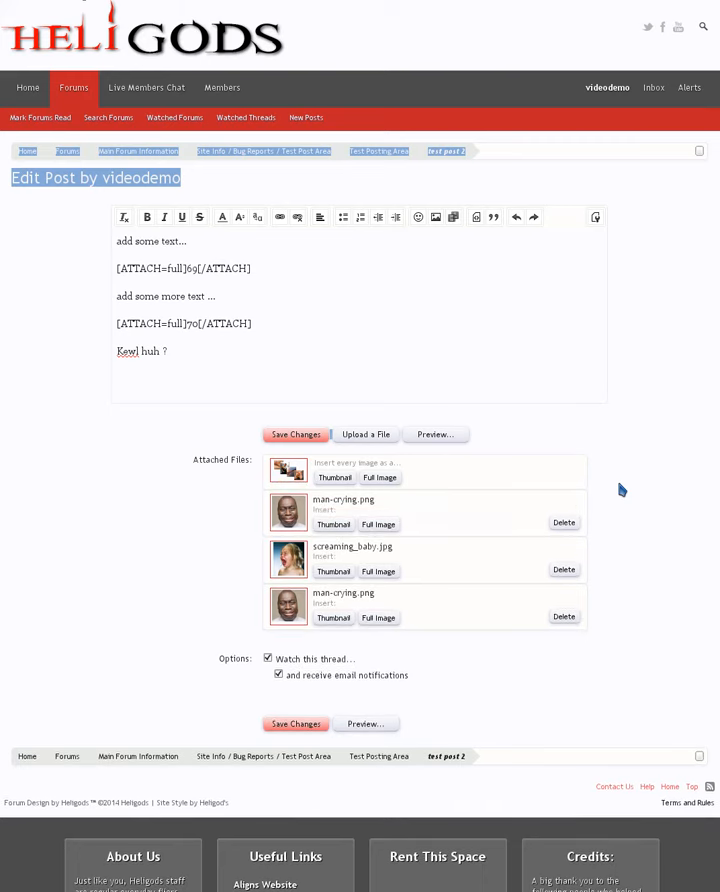
{"action": "left_click", "coordinate": [295, 722]}
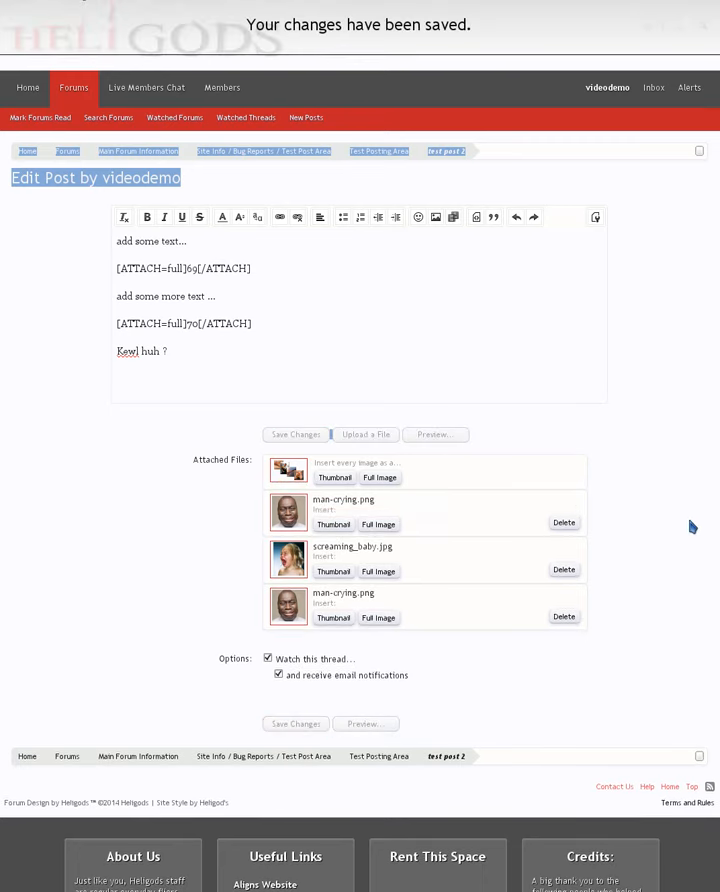